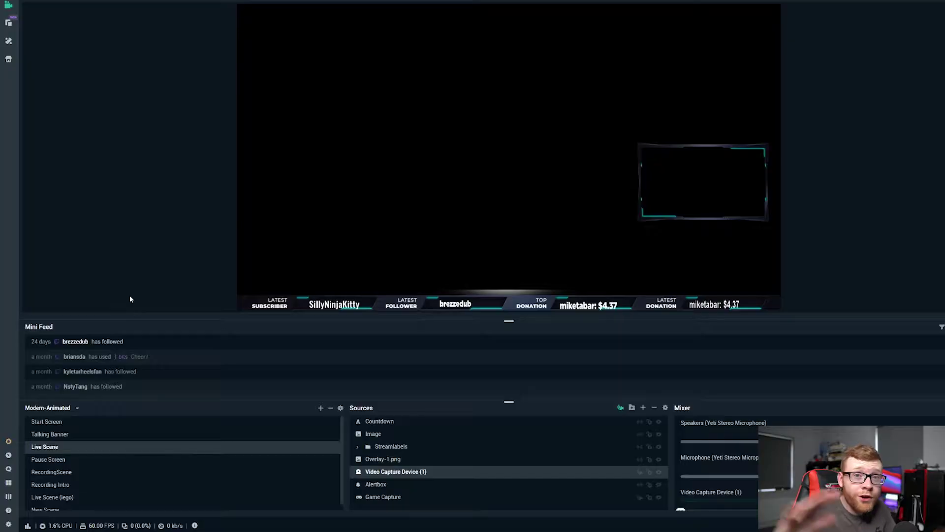
- Open Settings, run the automatic settings optimization, then reopen Settings on the General page
click(8, 524)
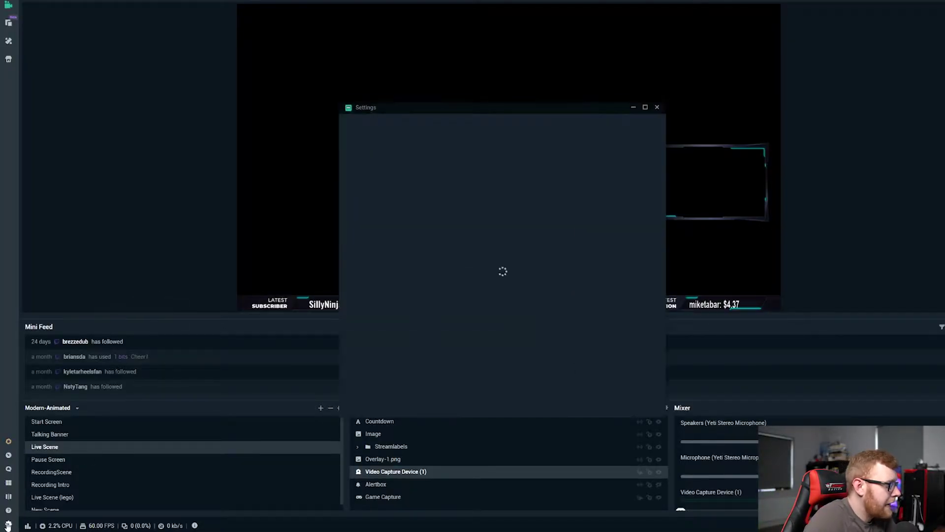
drag(495, 110, 464, 40)
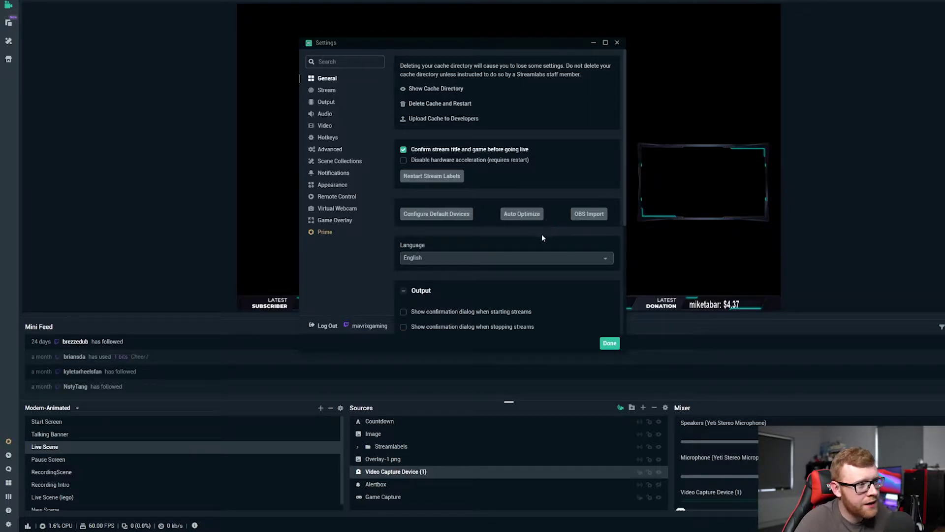
click(522, 214)
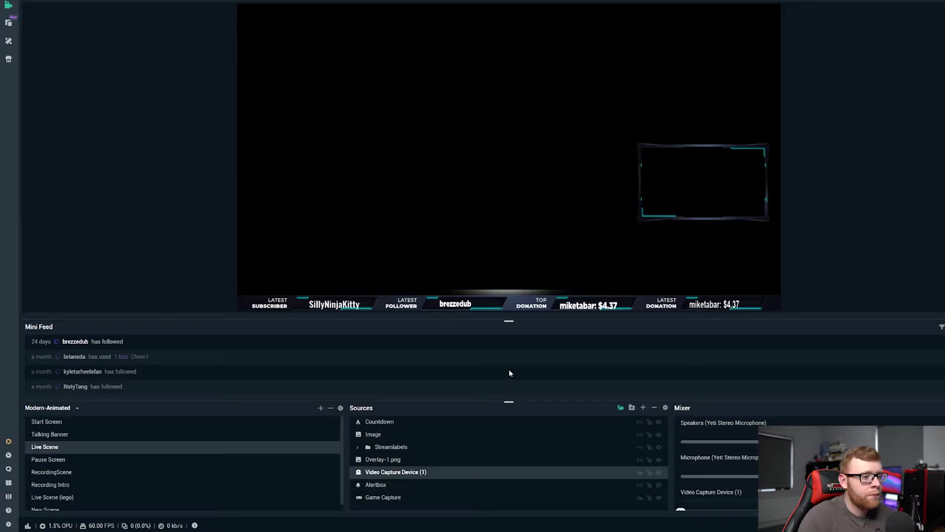
click(7, 524)
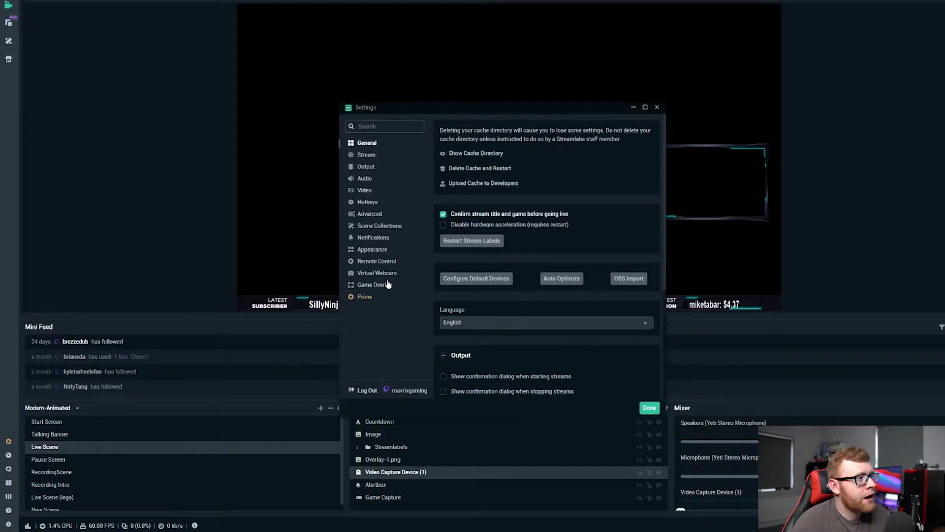
drag(510, 110, 520, 42)
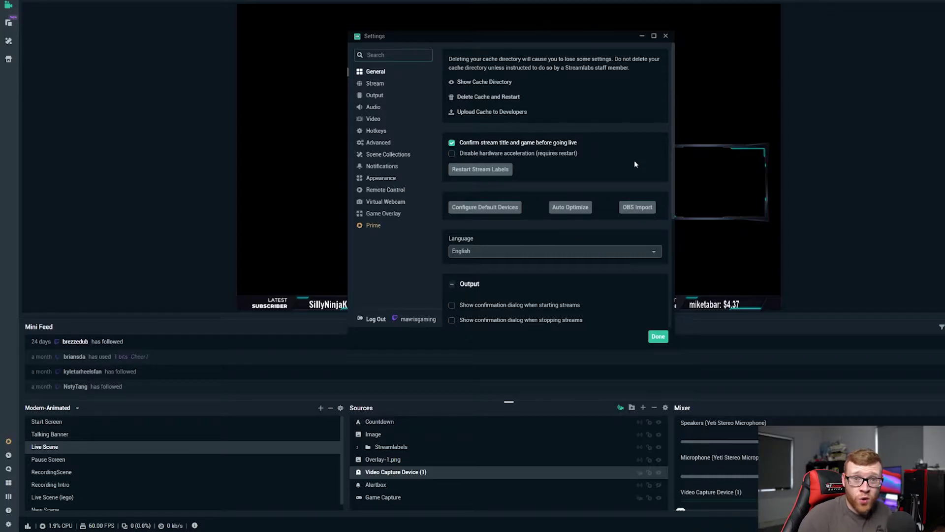
- On the Output page, choose Advanced output mode and the Hardware (NVENC) (new) encoder
click(385, 97)
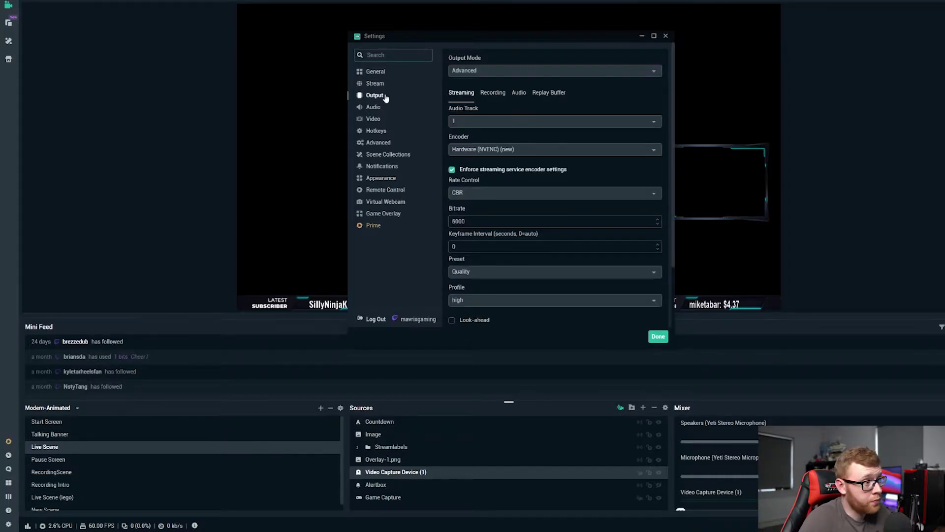
click(569, 73)
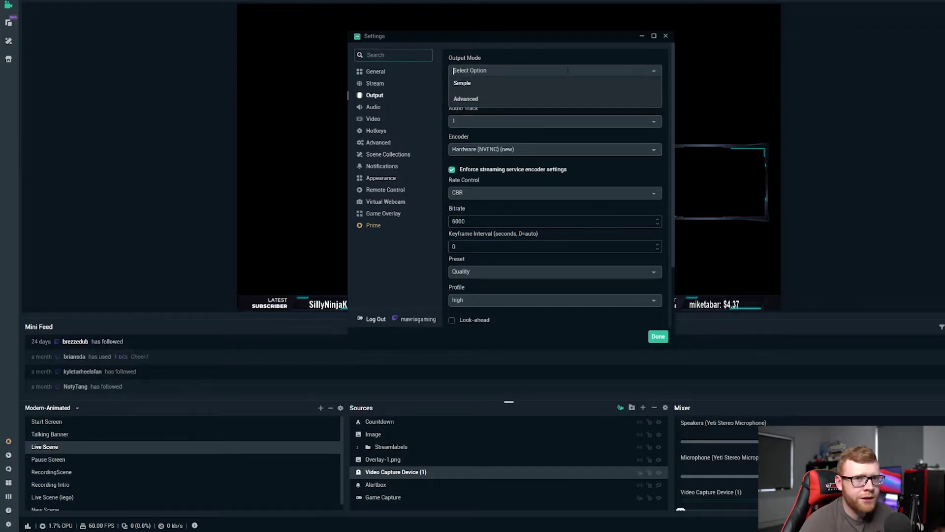
click(467, 98)
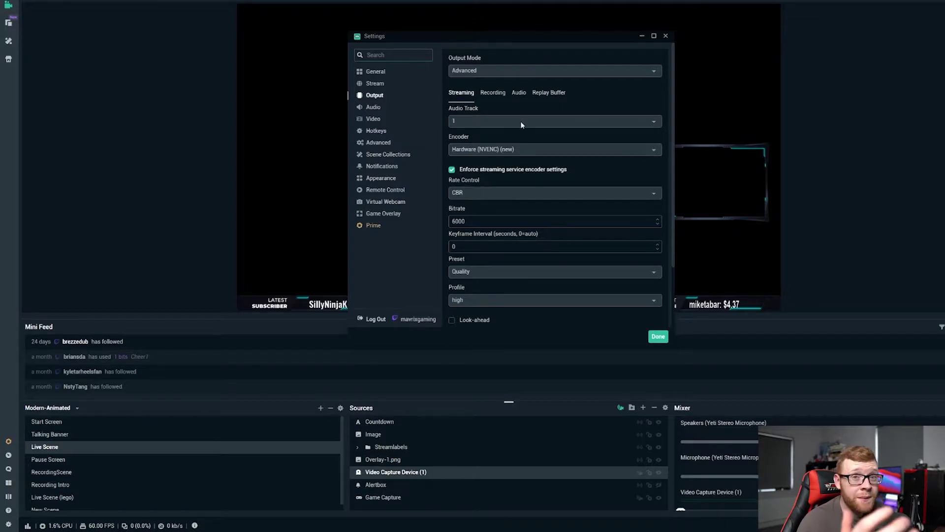
click(578, 150)
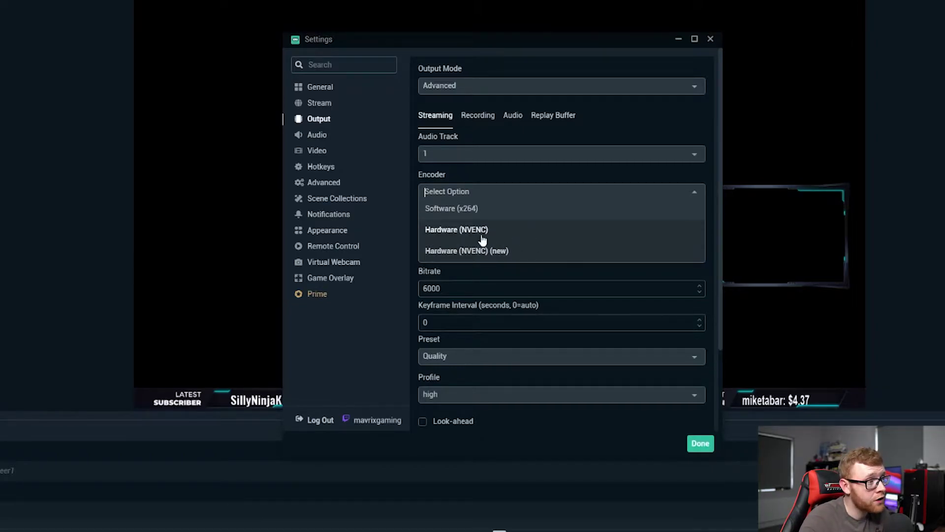
click(550, 254)
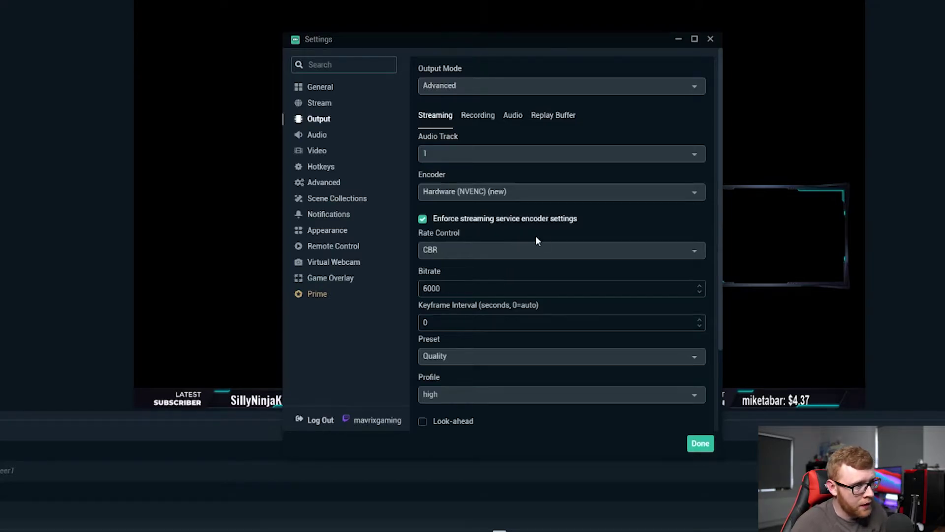
scroll(542, 231, down, 2)
click(467, 148)
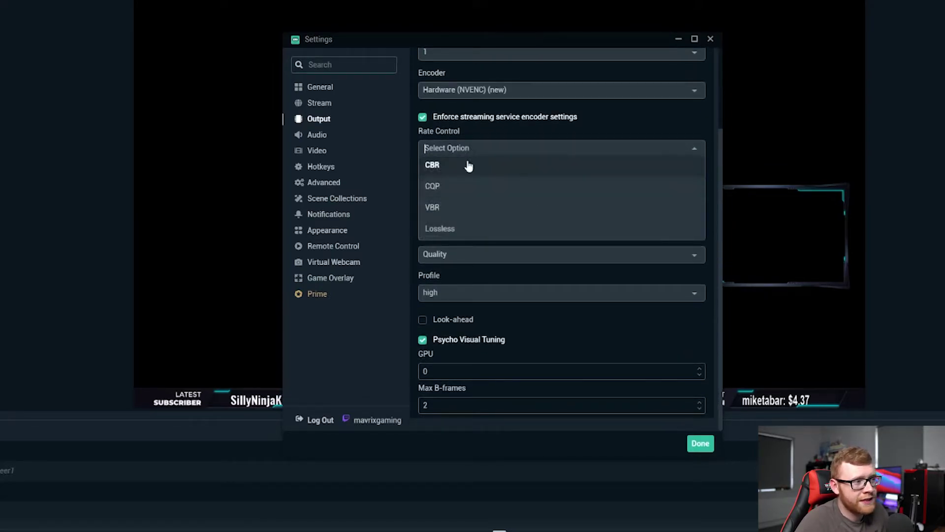
click(432, 165)
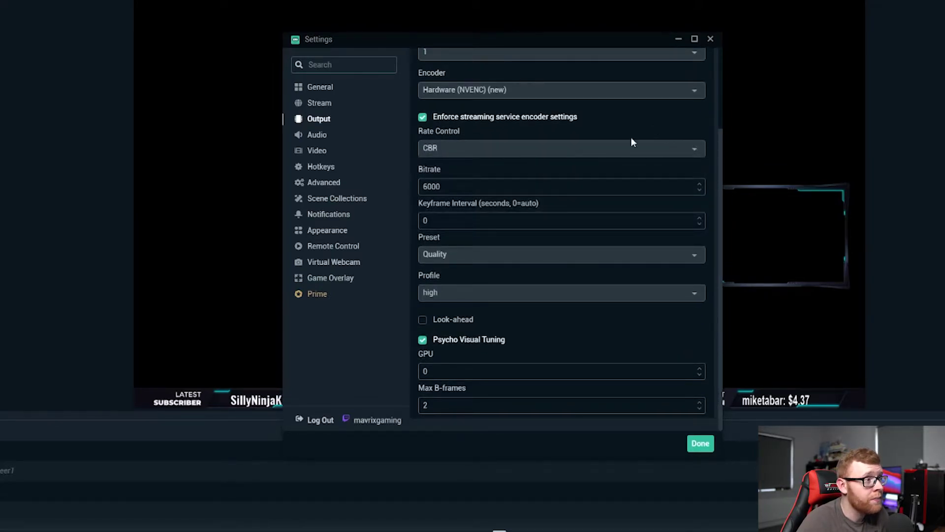
click(497, 183)
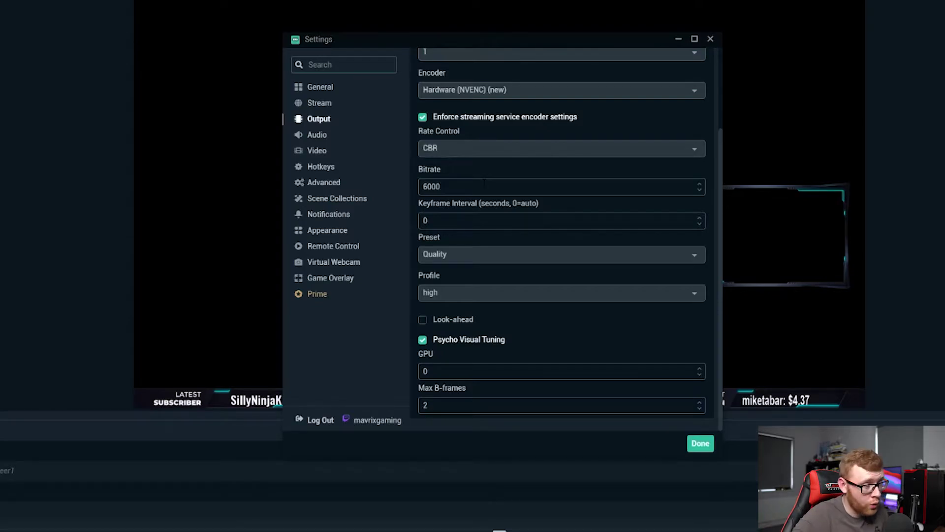
double_click(418, 186)
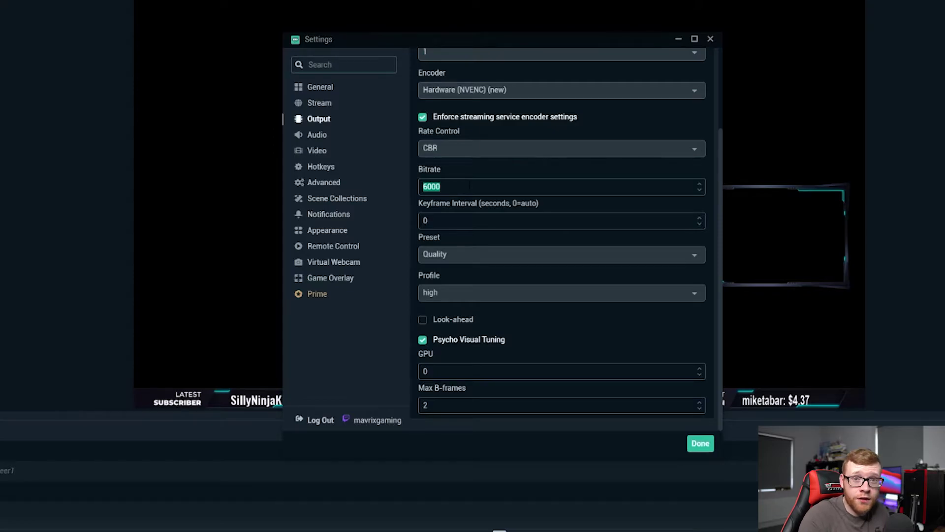
click(483, 183)
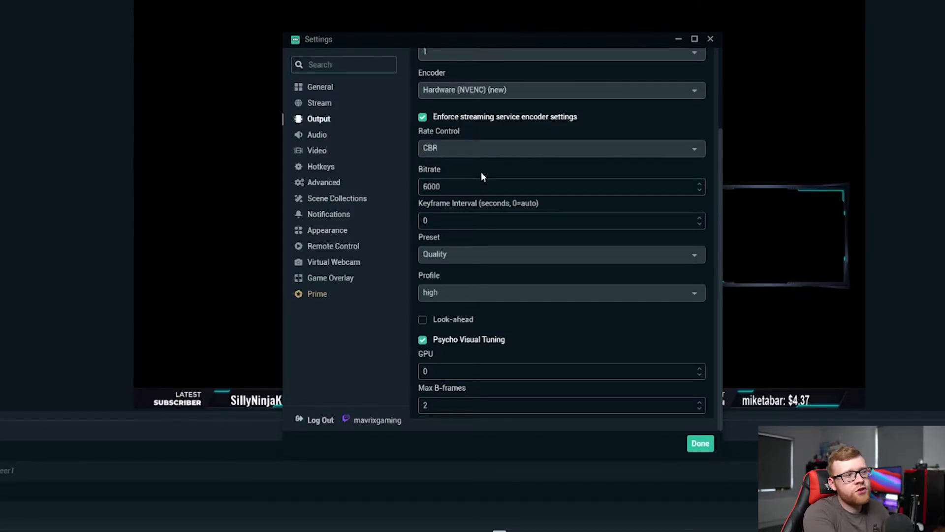
double_click(432, 186)
click(517, 181)
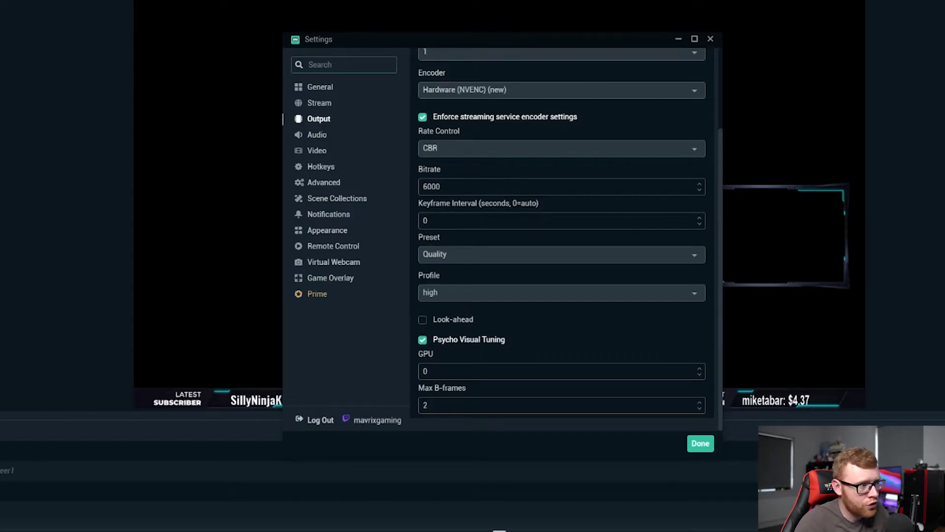
double_click(431, 186)
click(518, 181)
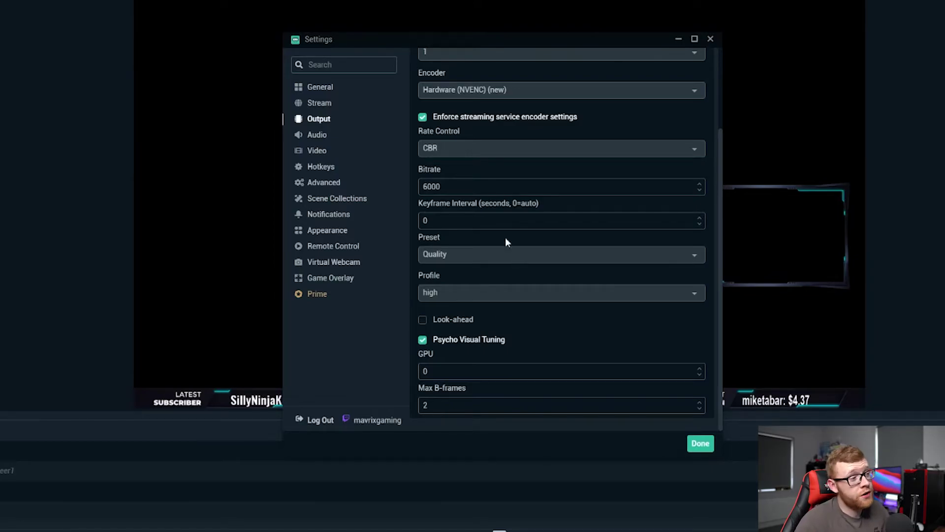
- Set the NVENC encoder preset to Quality and leave the profile on high
click(466, 254)
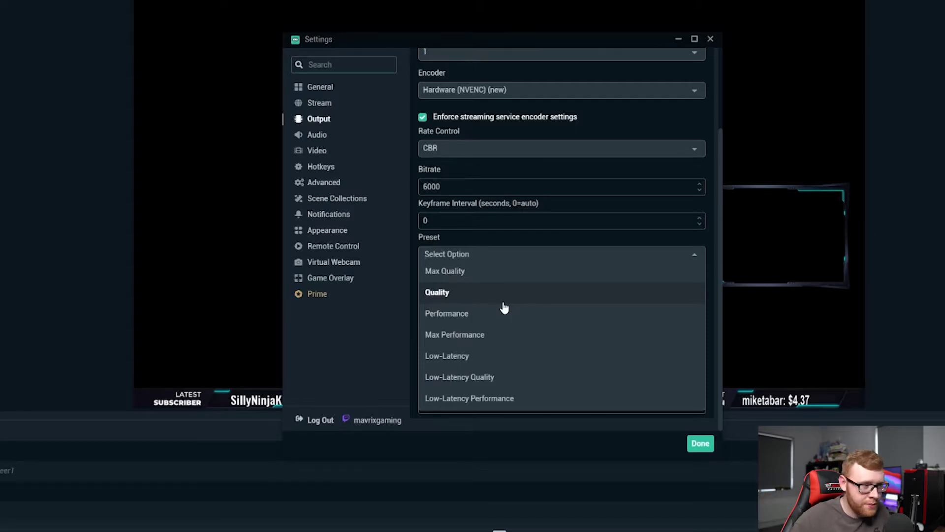
click(412, 285)
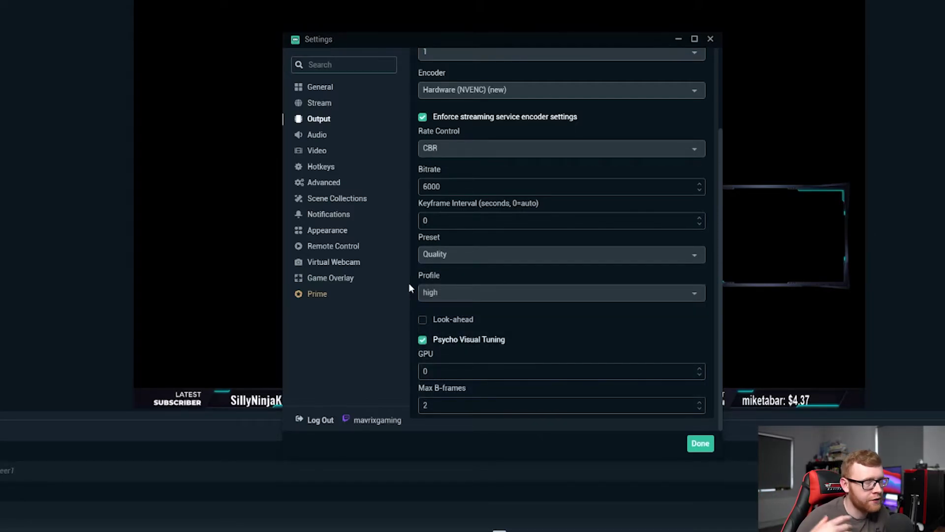
click(570, 260)
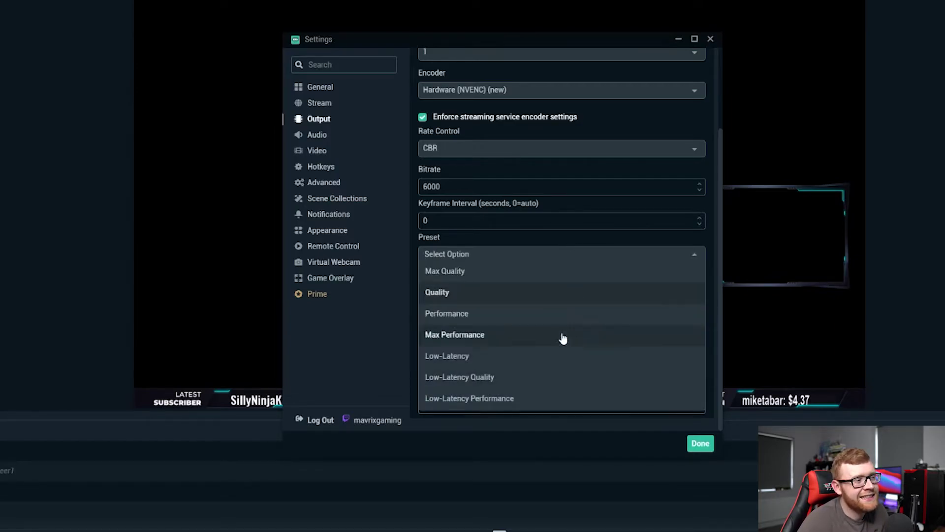
click(427, 292)
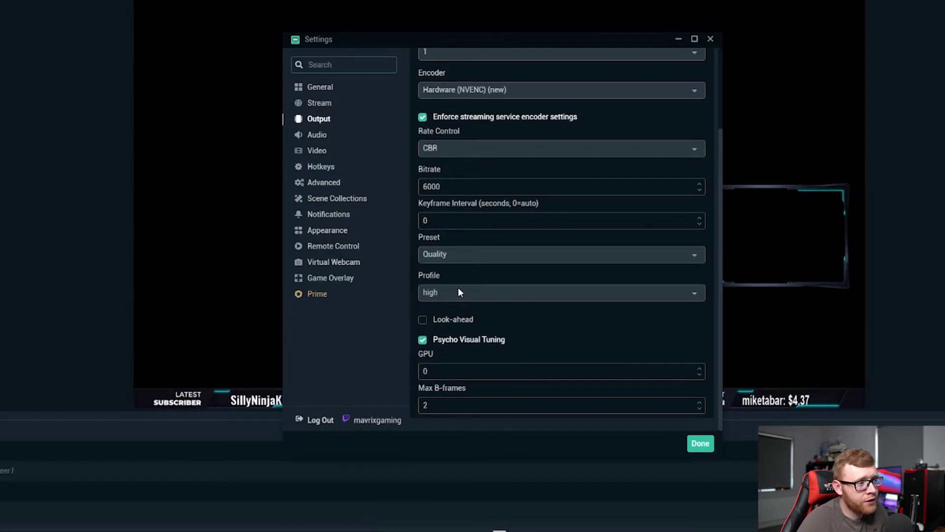
click(458, 293)
click(587, 333)
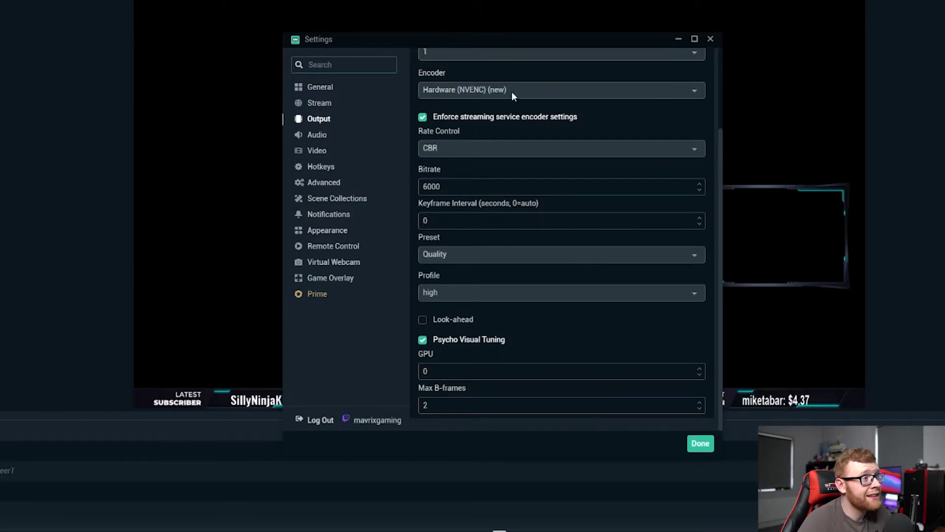
- Try Software (x264) with bitrate 6000, then return the encoder to Hardware (NVENC) (new)
scroll(475, 123, up, 2)
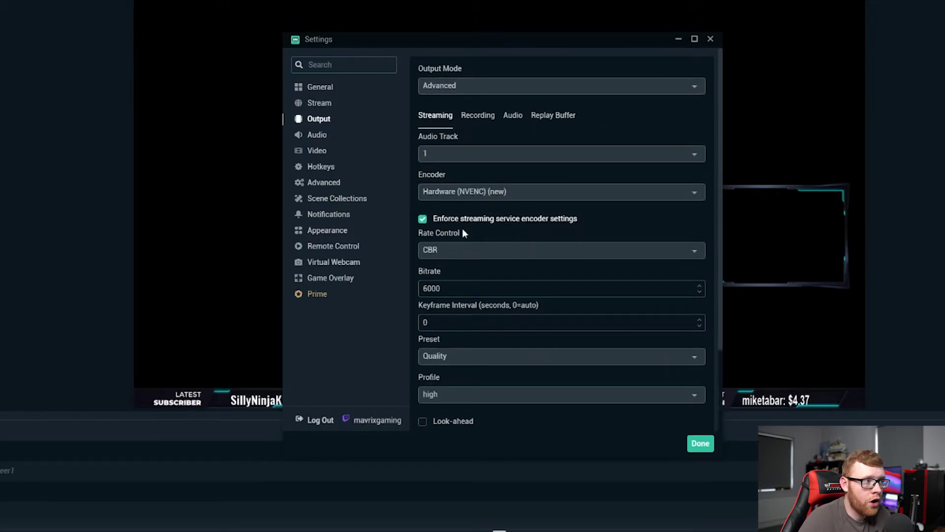
click(497, 192)
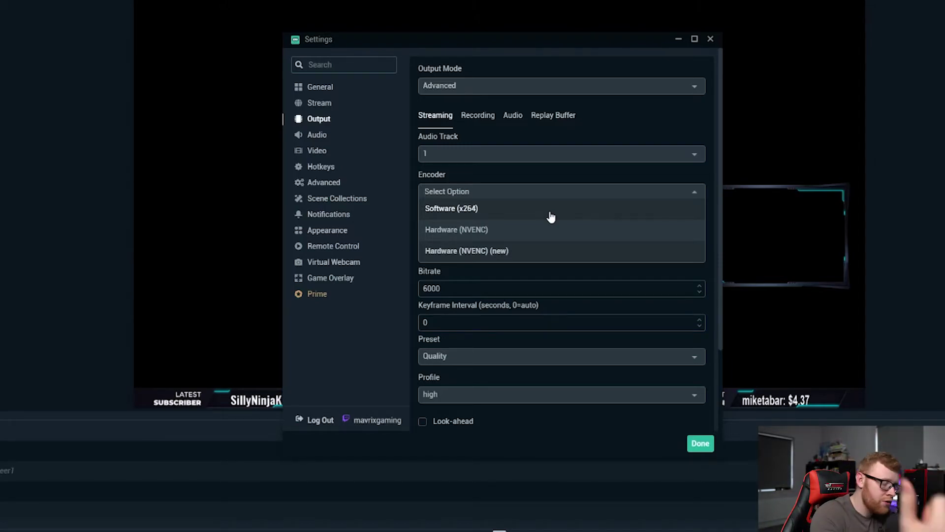
click(474, 207)
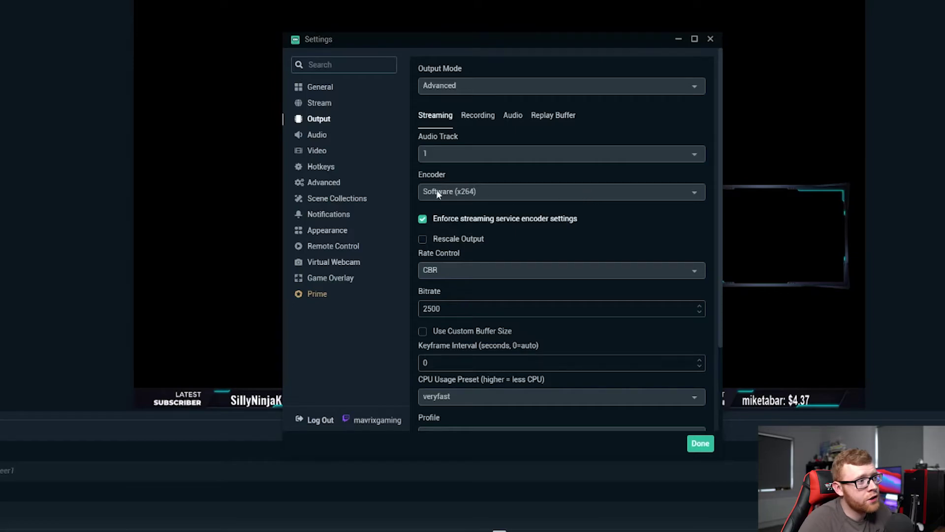
scroll(530, 219, down, 3)
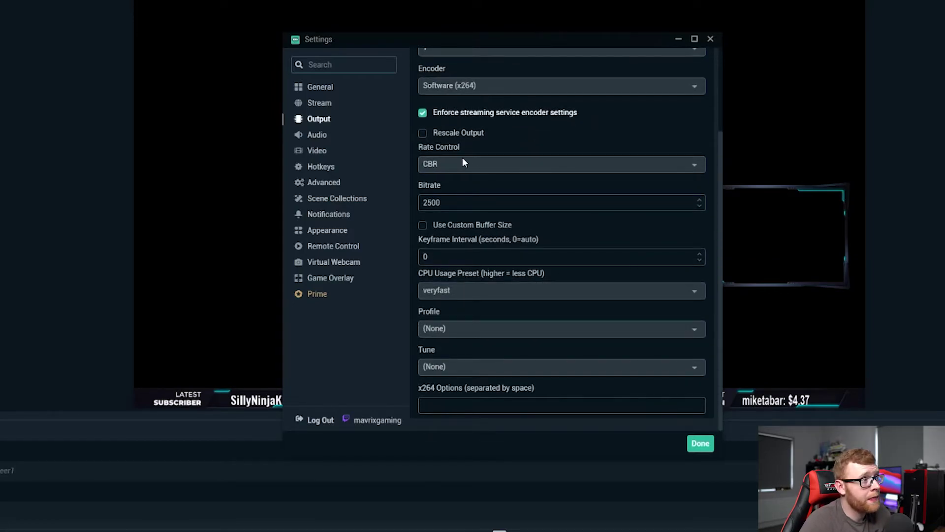
double_click(433, 202)
text(6000)
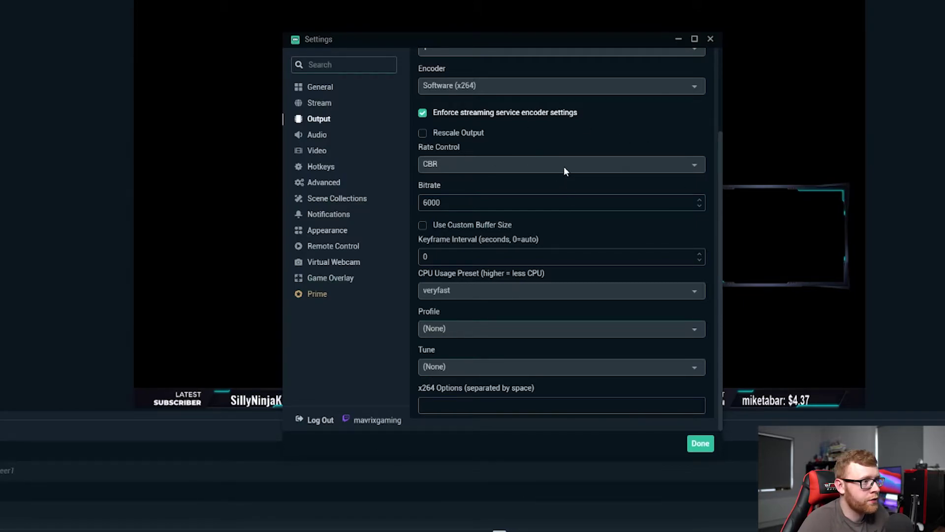
click(564, 86)
click(524, 143)
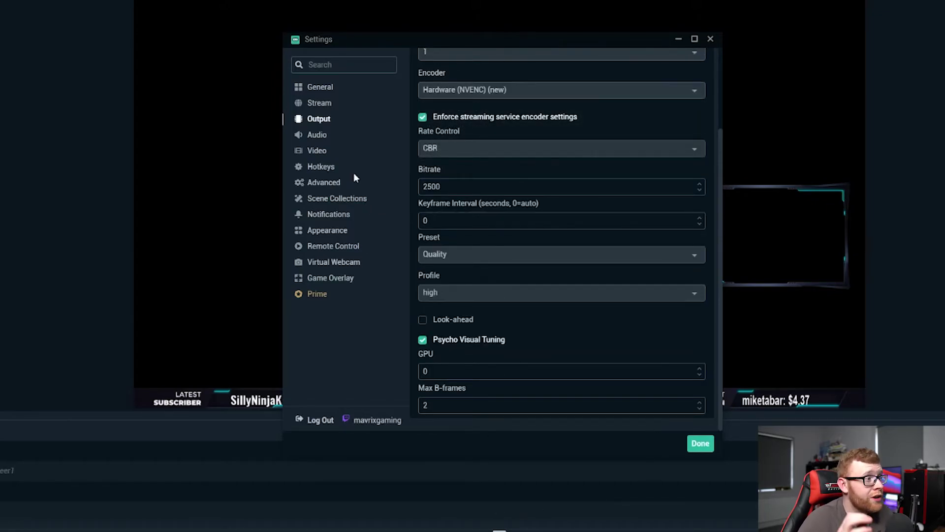
- Show the Video page: 1920x1080 base, 1280x720 output, Bicubic downscaling, 60 FPS
click(326, 151)
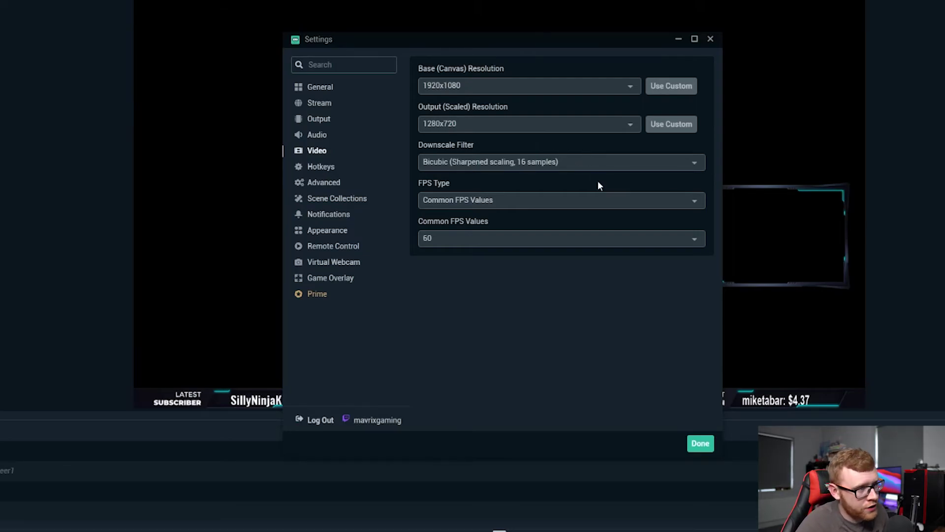
click(529, 165)
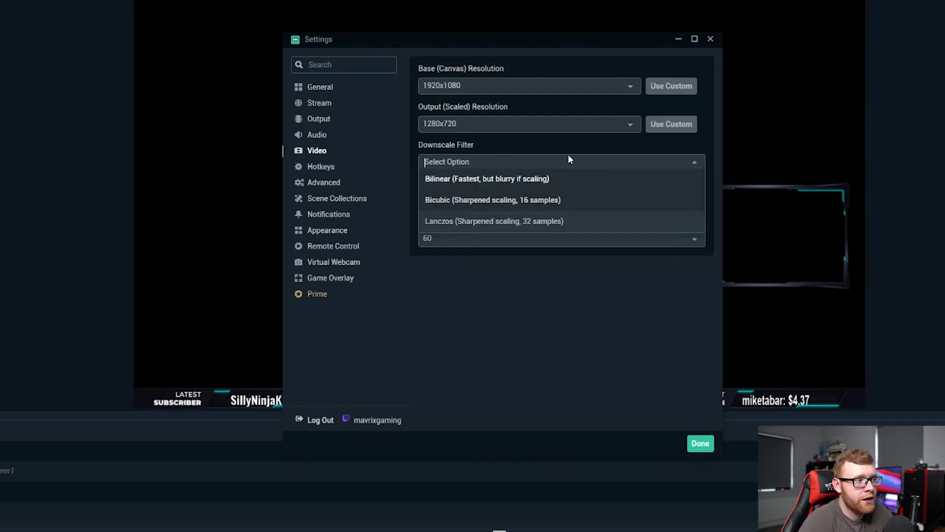
click(567, 200)
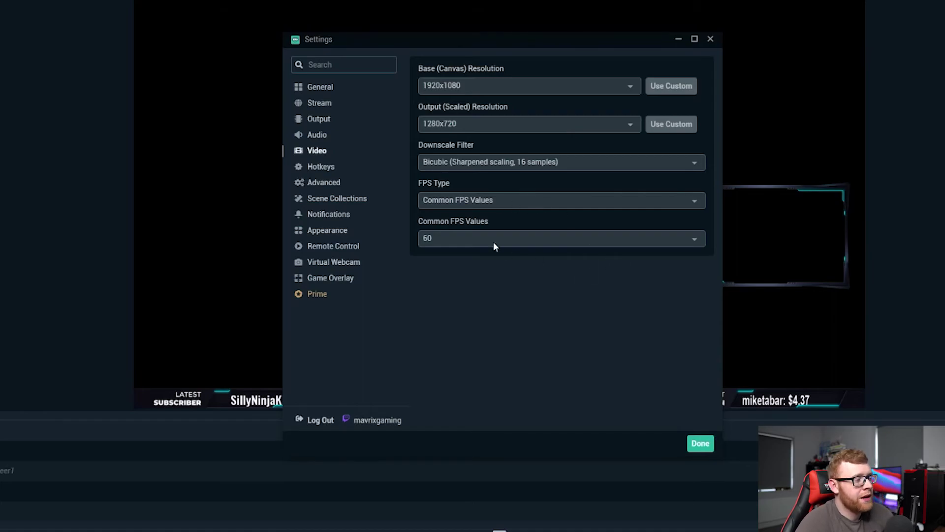
click(454, 244)
click(421, 217)
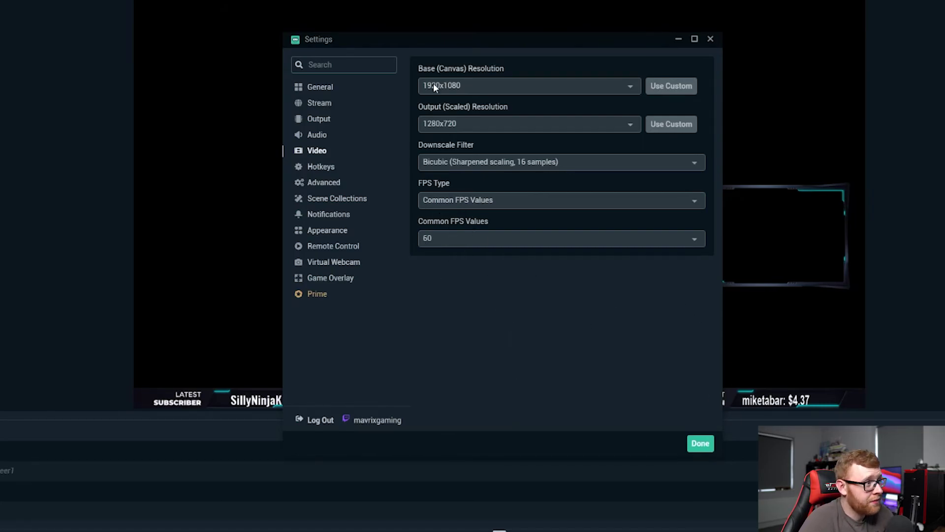
click(331, 87)
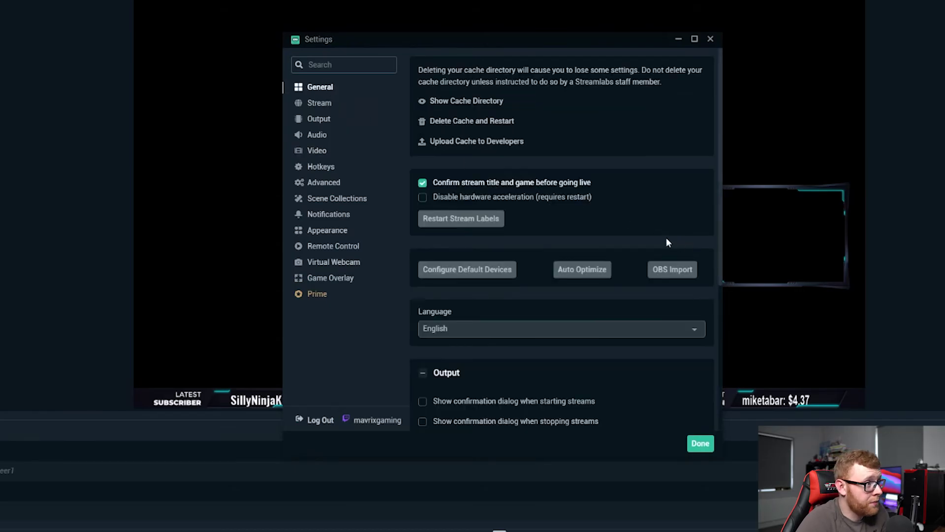
- Save and close the Settings window with Done, returning to the scene preview
click(701, 443)
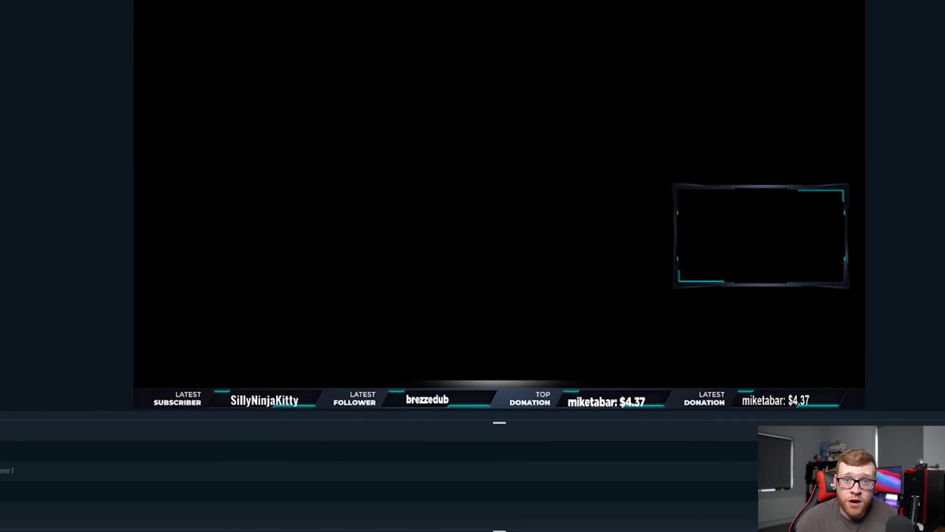